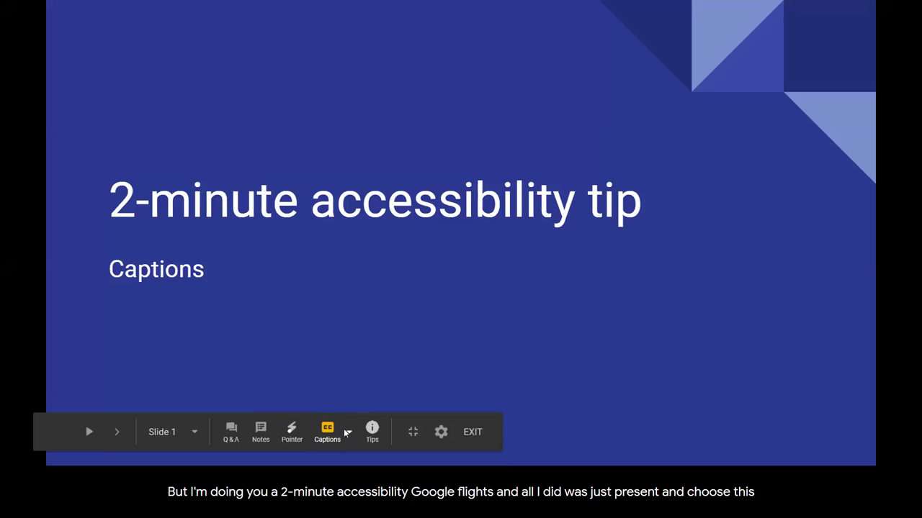
# Present the '2-minute accessibility tip' deck with live captions running along the bottom.
pyautogui.moveTo(341, 447)
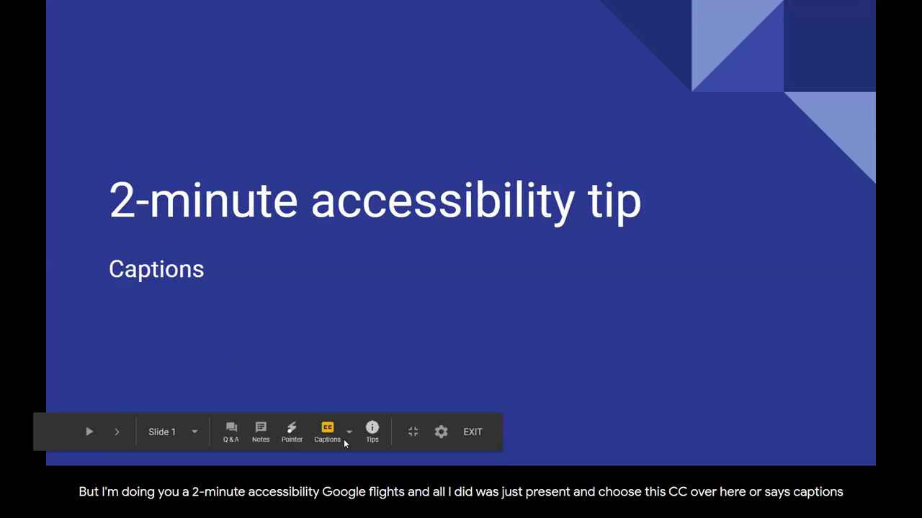
# Set the live caption text size to Large.
pyautogui.click(349, 434)
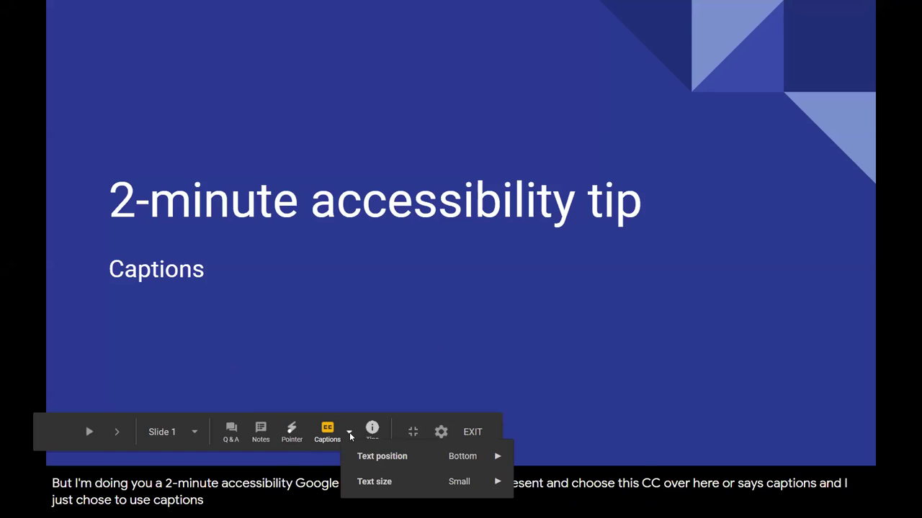
pyautogui.press('Down')
pyautogui.press('Down')
pyautogui.press('Right')
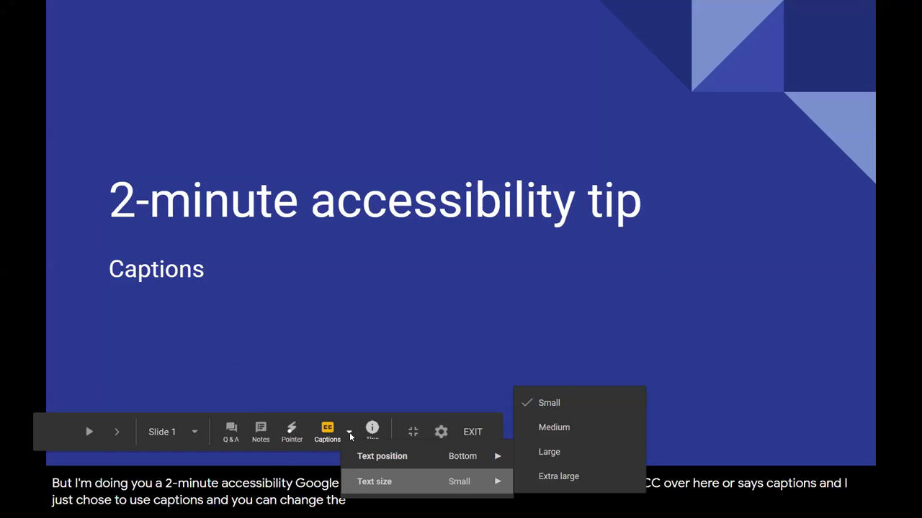
pyautogui.press('Escape')
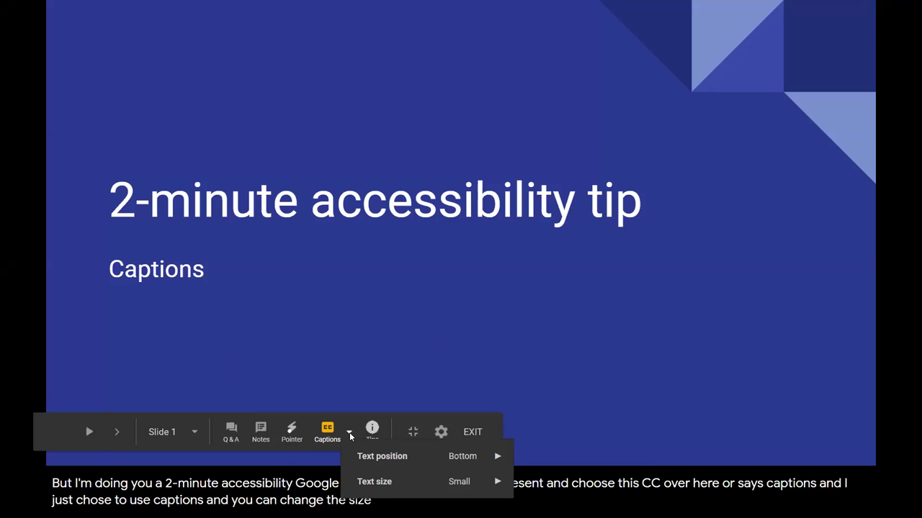
pyautogui.press('Escape')
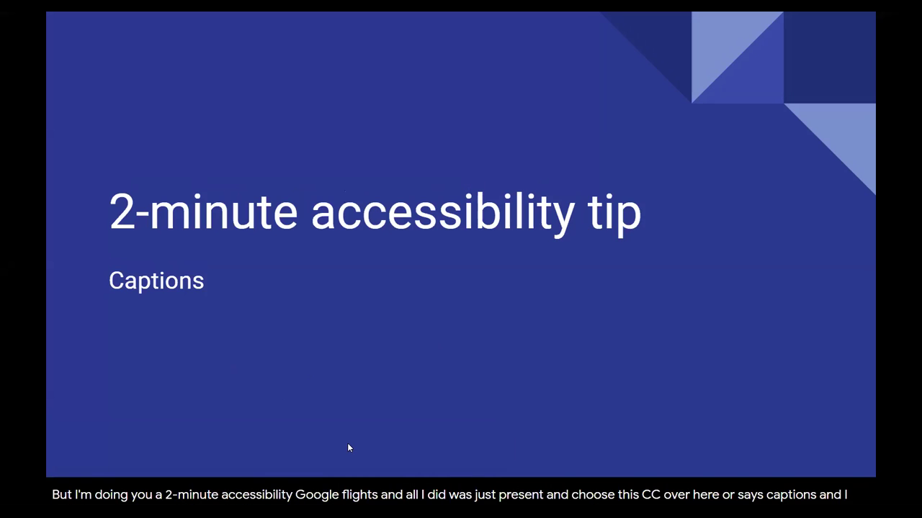
pyautogui.moveTo(497, 482)
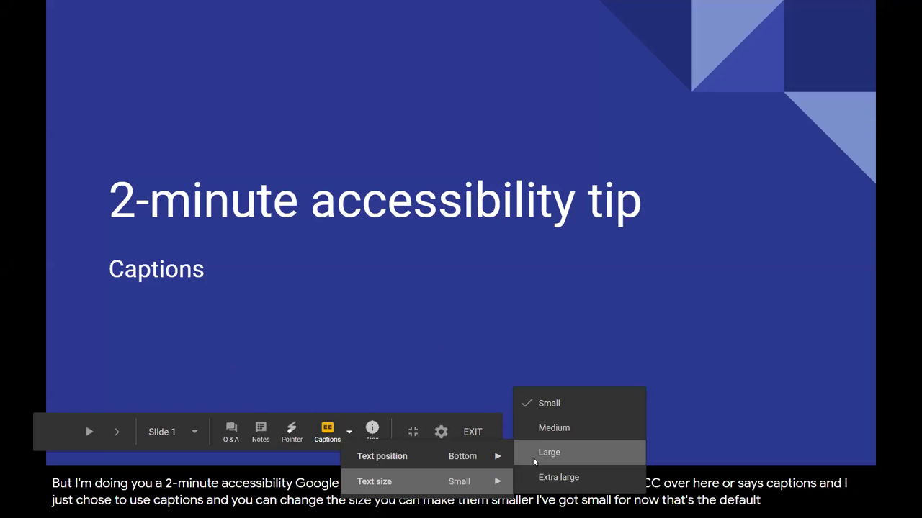
pyautogui.click(548, 453)
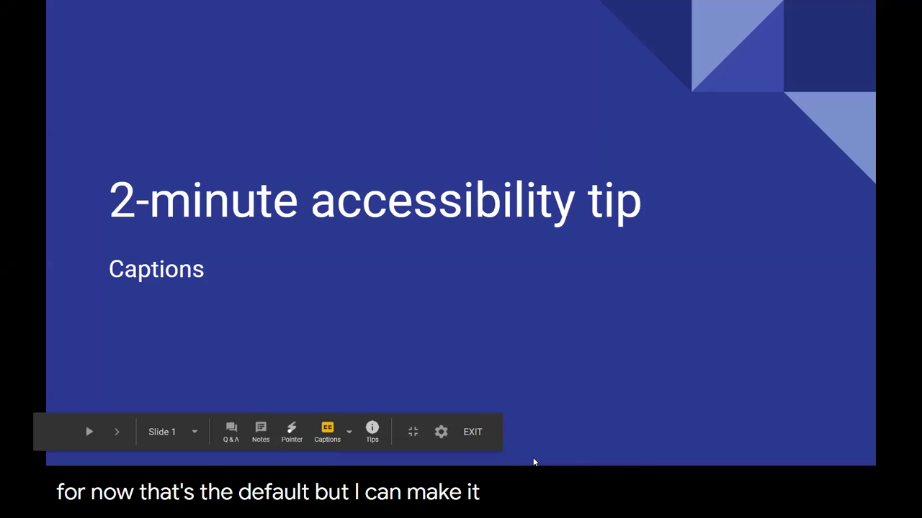
# Move the live captions to the top of the screen.
pyautogui.click(350, 433)
pyautogui.moveTo(489, 467)
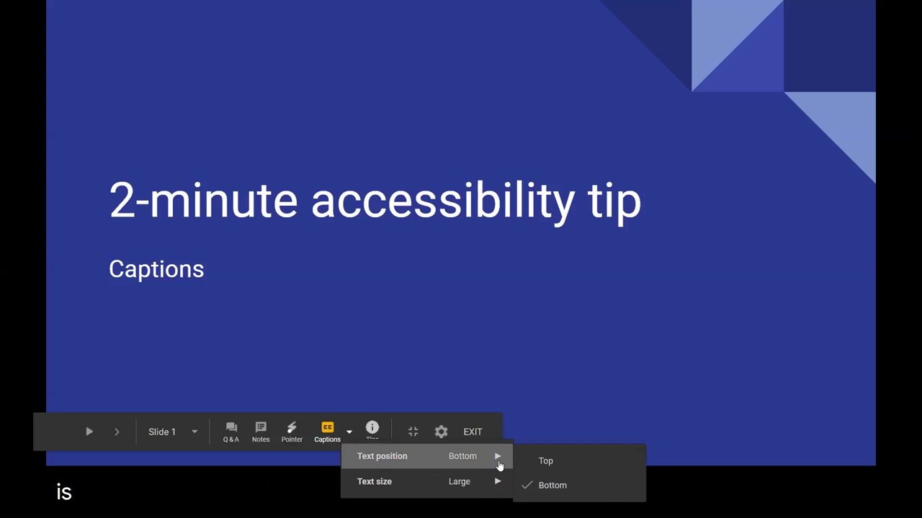
pyautogui.click(533, 462)
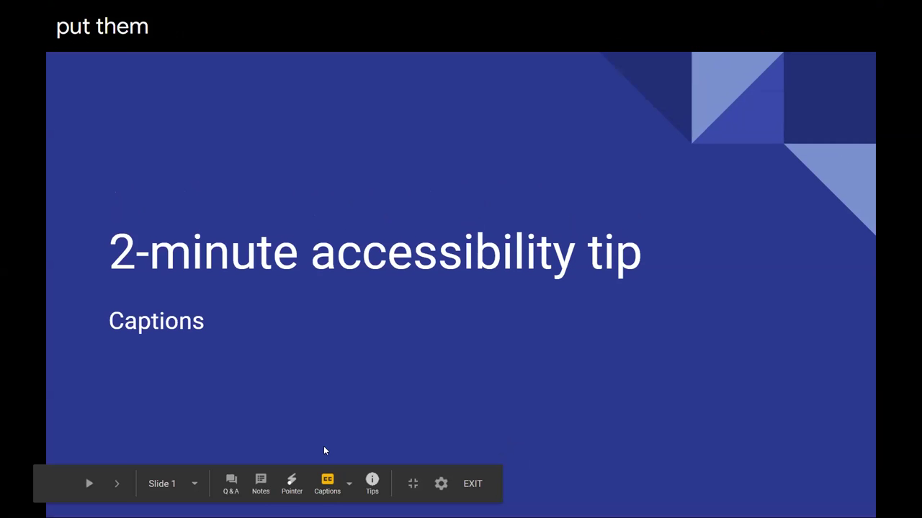
# Shrink the captions back to Small and reopen the caption settings to return them to the bottom.
pyautogui.click(355, 482)
pyautogui.moveTo(475, 467)
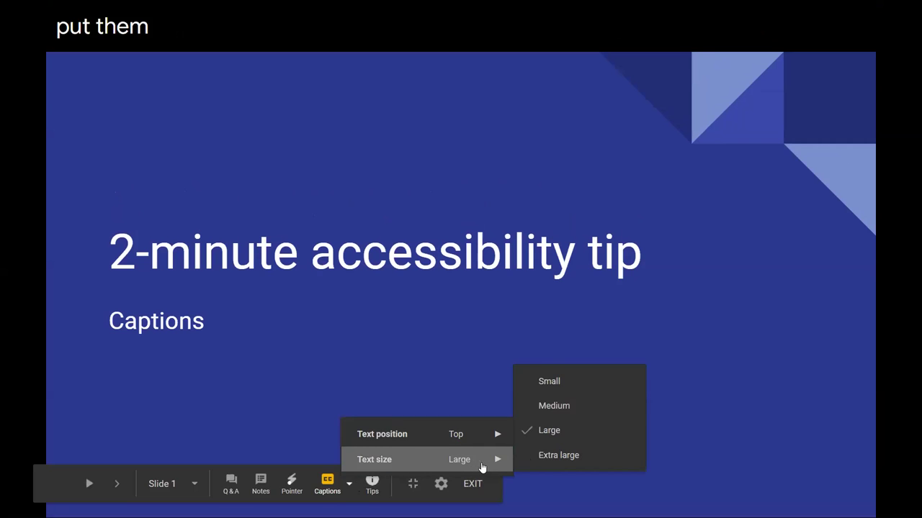
pyautogui.click(559, 383)
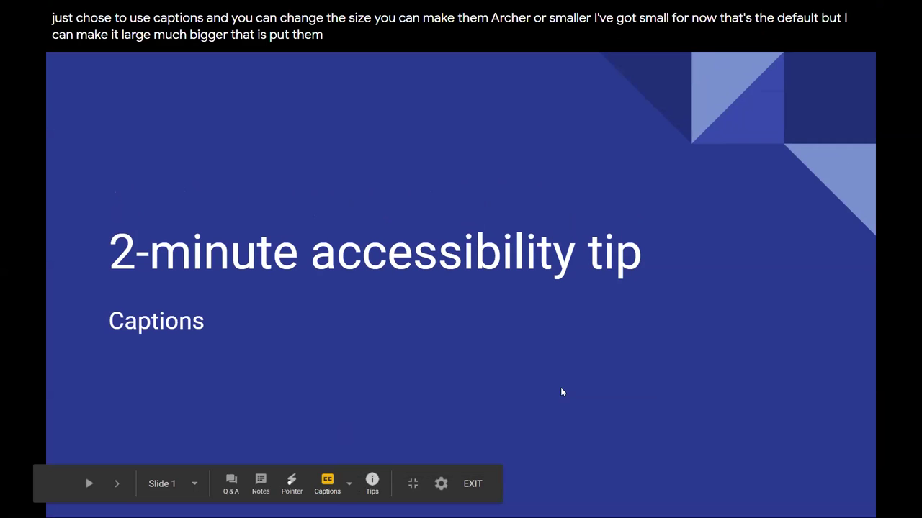
pyautogui.click(349, 484)
pyautogui.moveTo(489, 435)
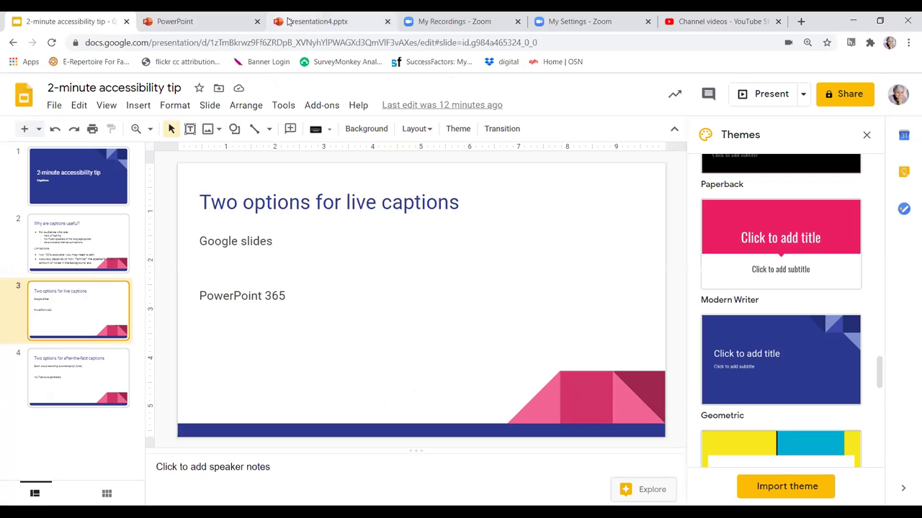
# In Presentation4.pptx, turn on Always Use Subtitles from the Slide Show options.
pyautogui.click(288, 22)
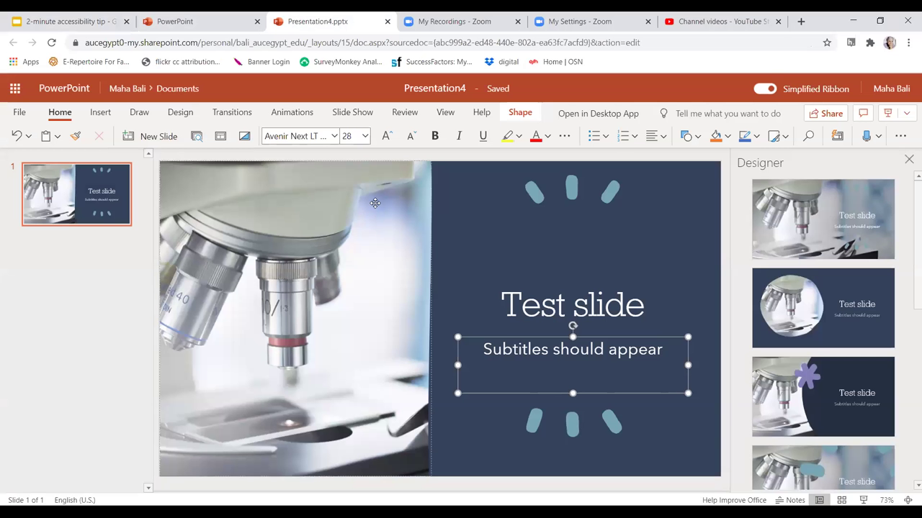
pyautogui.click(338, 118)
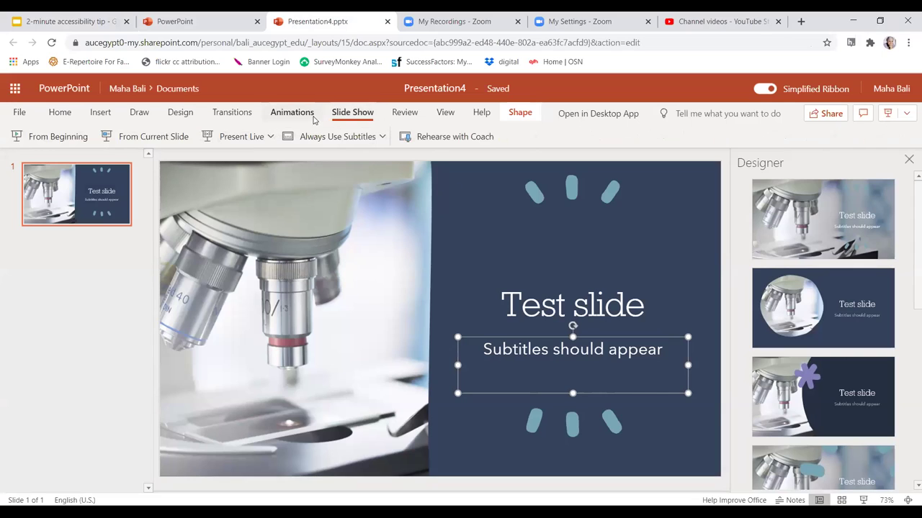
pyautogui.click(356, 142)
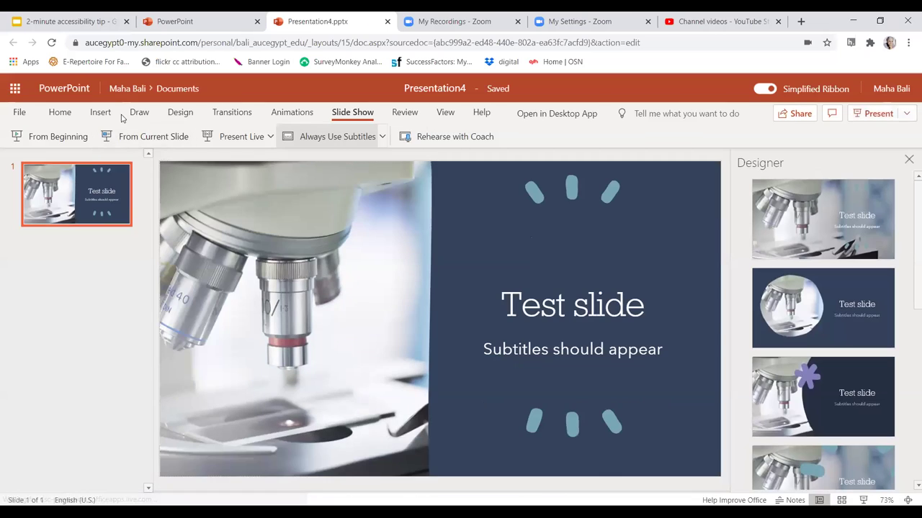
# Return to the accessibility tip deck and select slide 4, 'Two options for after-the-fact captions'.
pyautogui.click(54, 16)
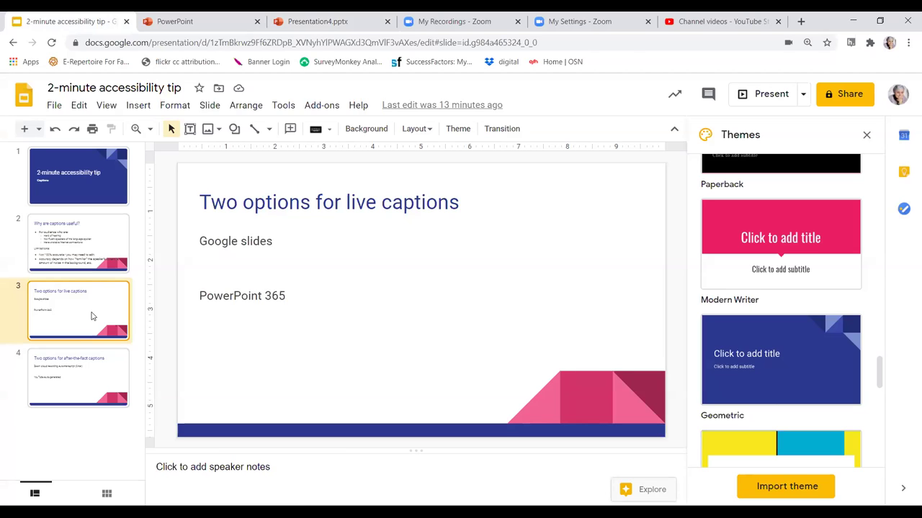
pyautogui.click(103, 388)
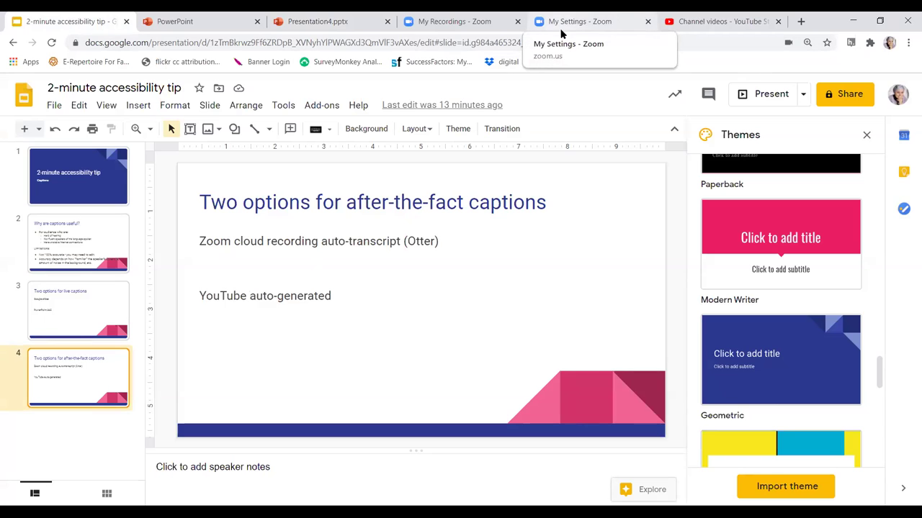
# Show Zoom's recording settings, scrolling to confirm Audio transcript is enabled for cloud recordings.
pyautogui.click(561, 34)
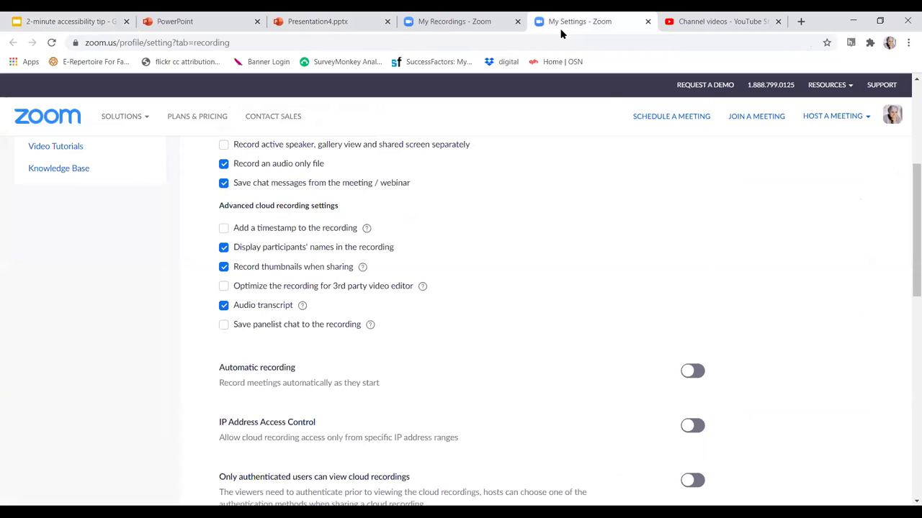
pyautogui.moveTo(908, 251); pyautogui.dragTo(908, 165)
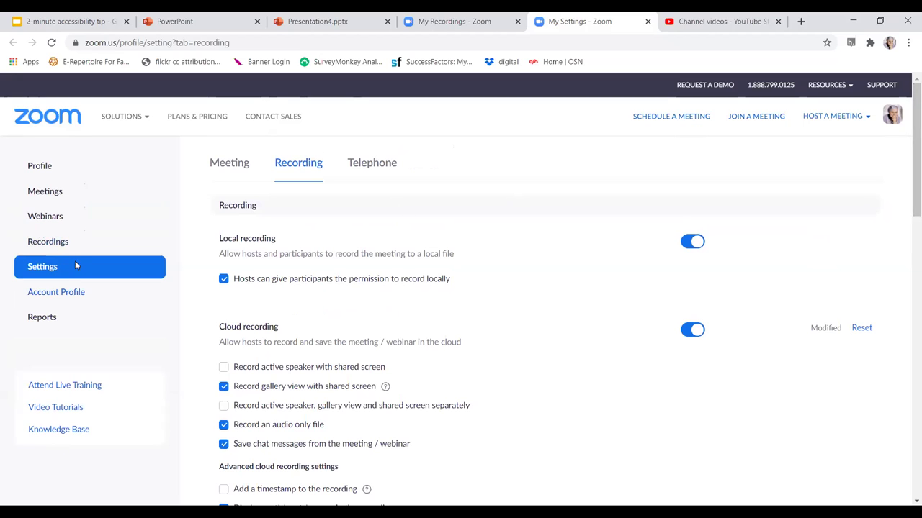
pyautogui.moveTo(907, 187); pyautogui.dragTo(912, 274)
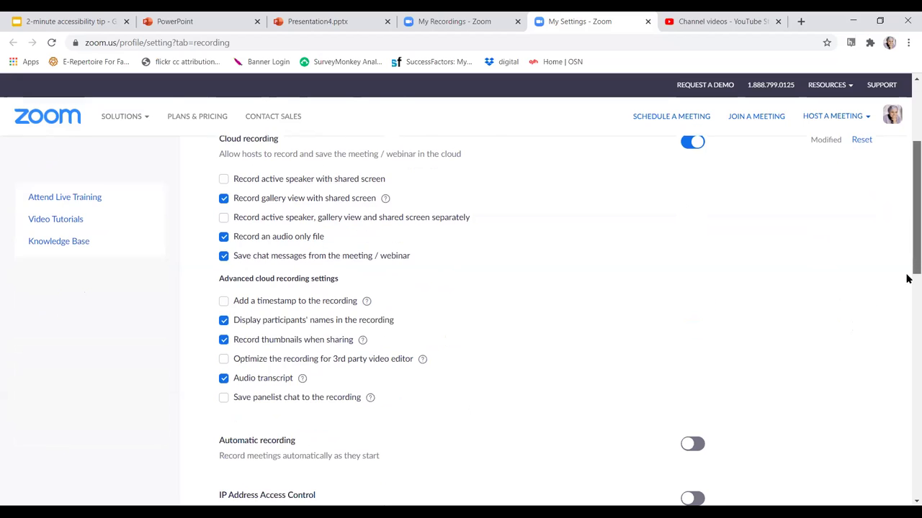
pyautogui.moveTo(302, 271)
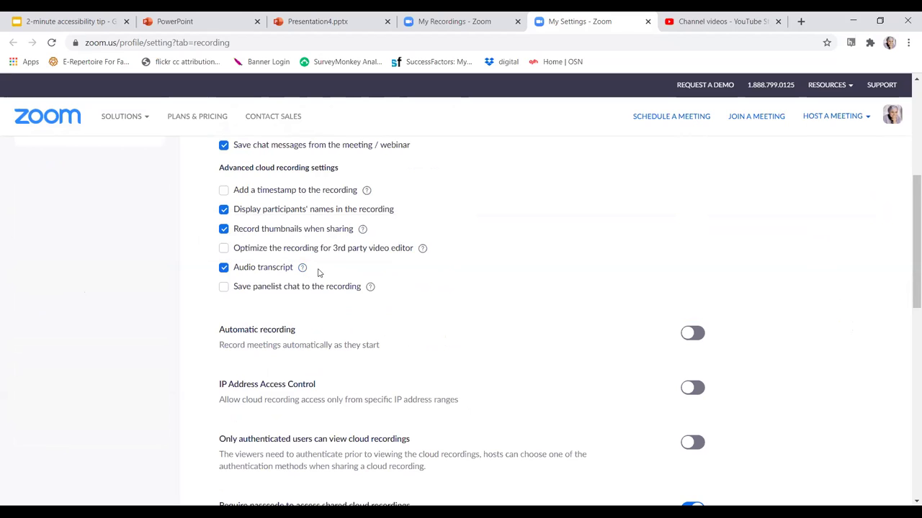
# Scroll the Cloud Recordings list and open 'TRIZ for Worst Online Course with Ungrading Discussion'.
pyautogui.click(457, 30)
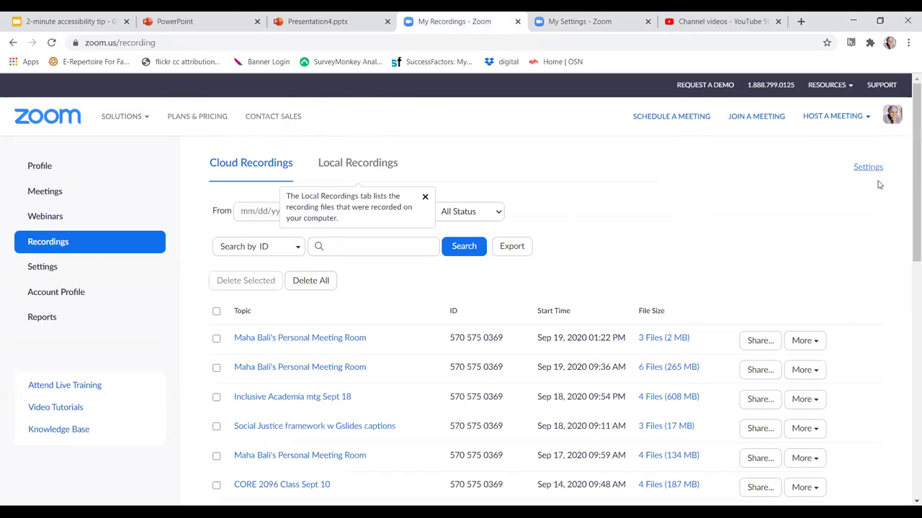
pyautogui.scroll(-4, 907, 216)
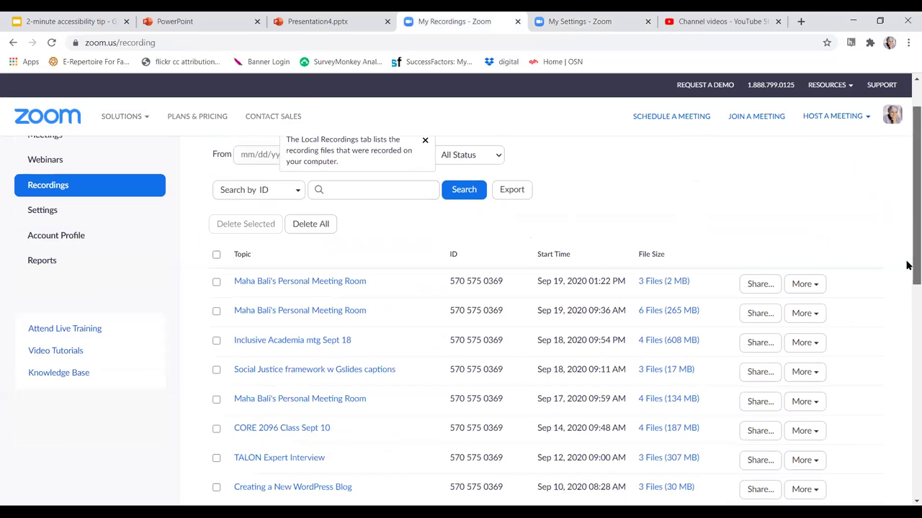
pyautogui.scroll(-3, 906, 327)
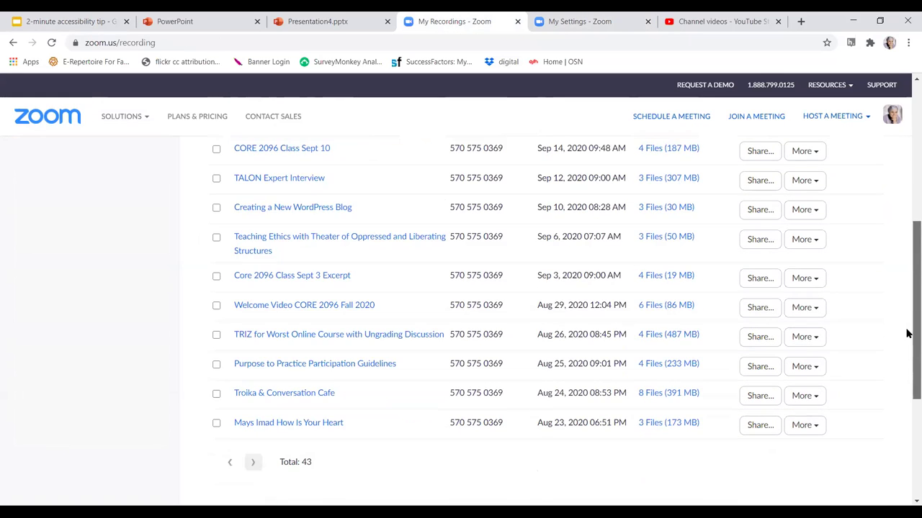
pyautogui.scroll(-1, 906, 351)
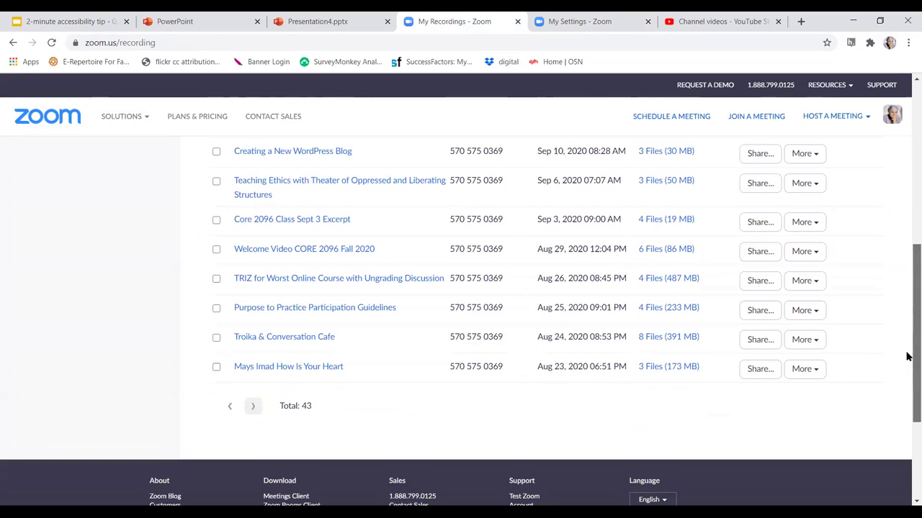
pyautogui.click(306, 282)
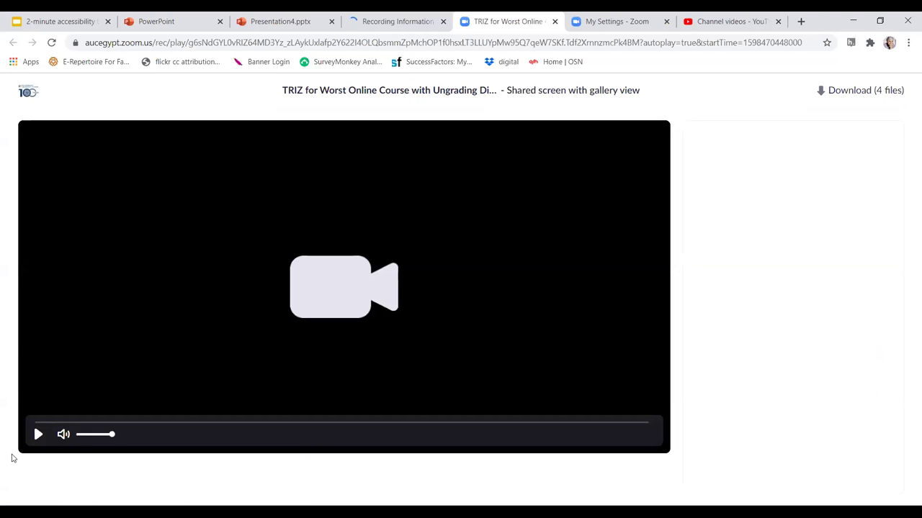
# Mute the TRIZ recording and start playback so its audio transcript loads.
pyautogui.click(61, 436)
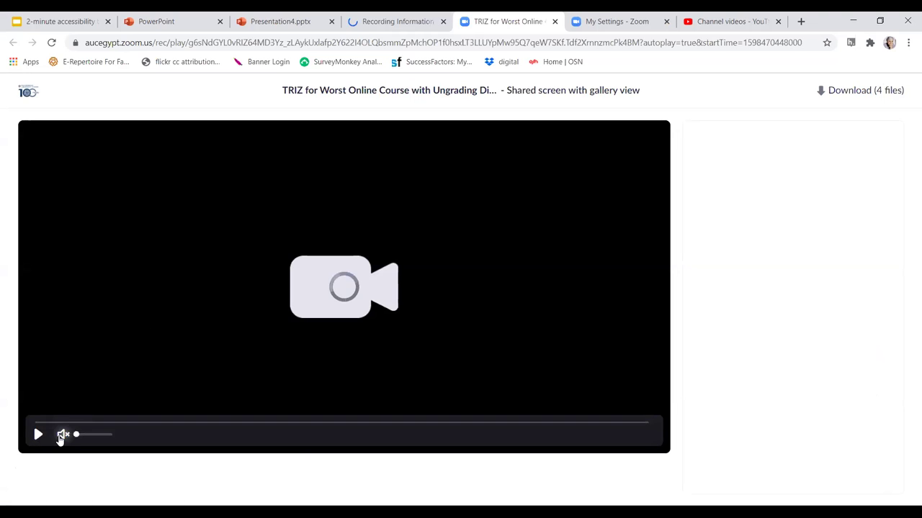
pyautogui.click(38, 435)
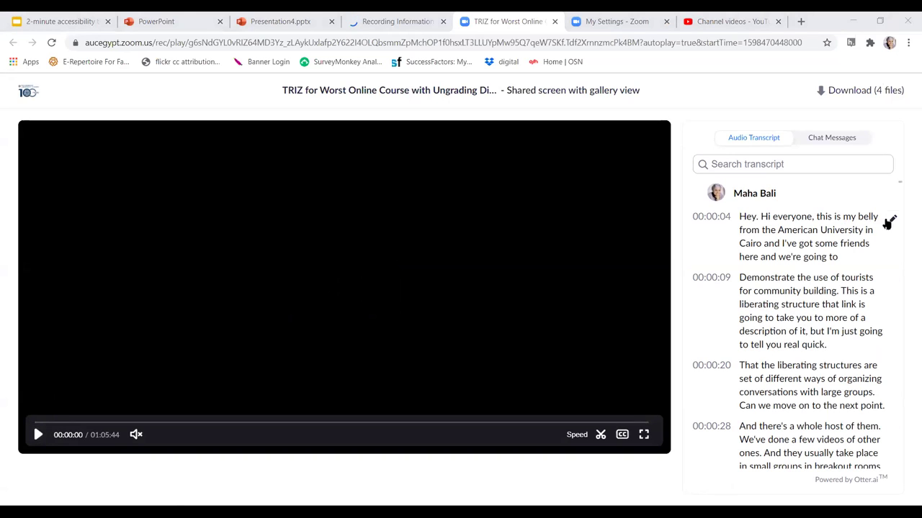
# Replace 'my belly' in the 00:00:04 transcript entry with the speaker's correct name and save.
pyautogui.click(891, 219)
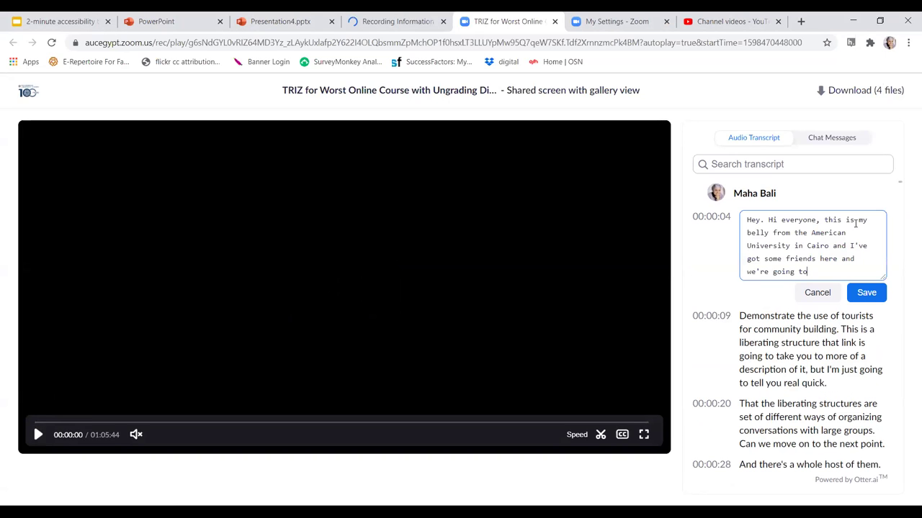
pyautogui.moveTo(858, 221); pyautogui.dragTo(772, 234)
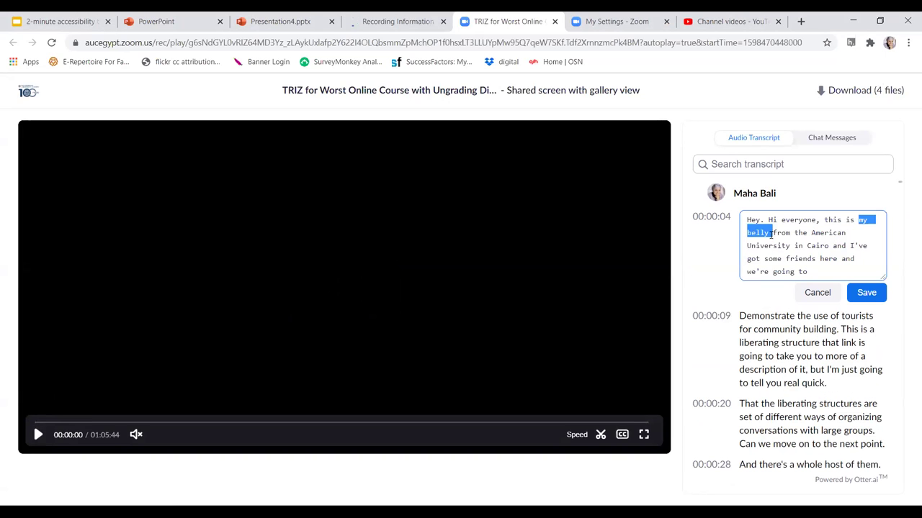
pyautogui.write('MH VL')
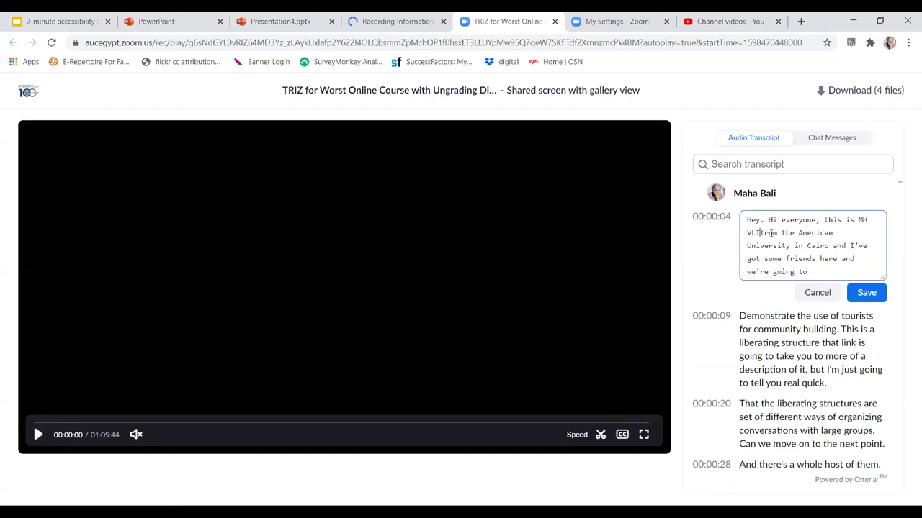
pyautogui.press('BackSpace')
pyautogui.press('BackSpace')
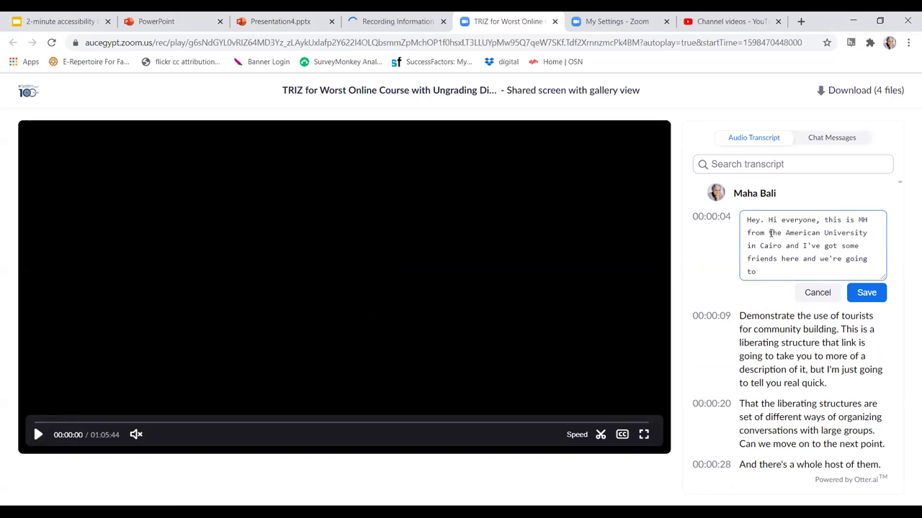
pyautogui.press('BackSpace')
pyautogui.press('BackSpace')
pyautogui.write('a')
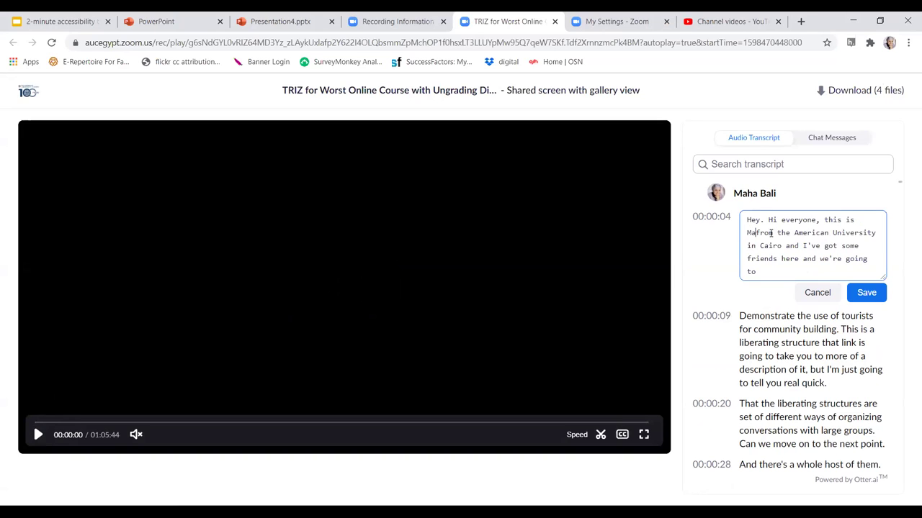
pyautogui.write('ha Bali')
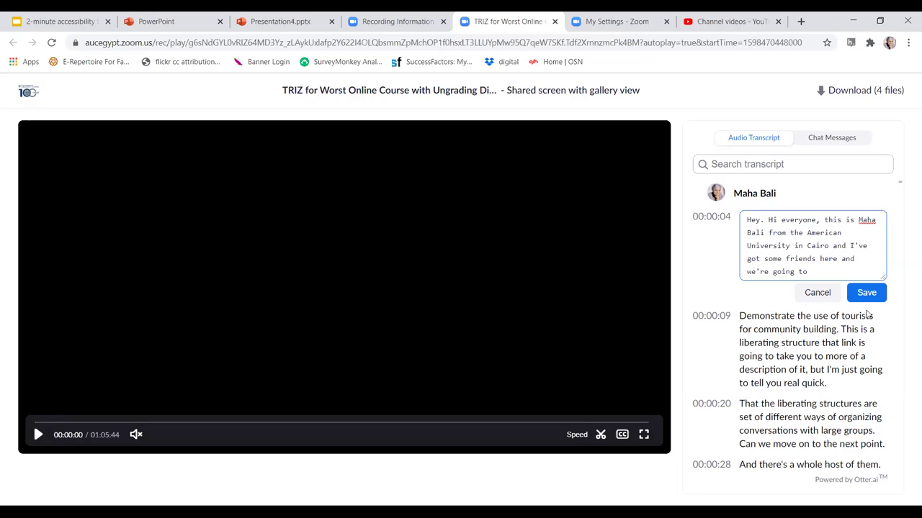
pyautogui.click(866, 293)
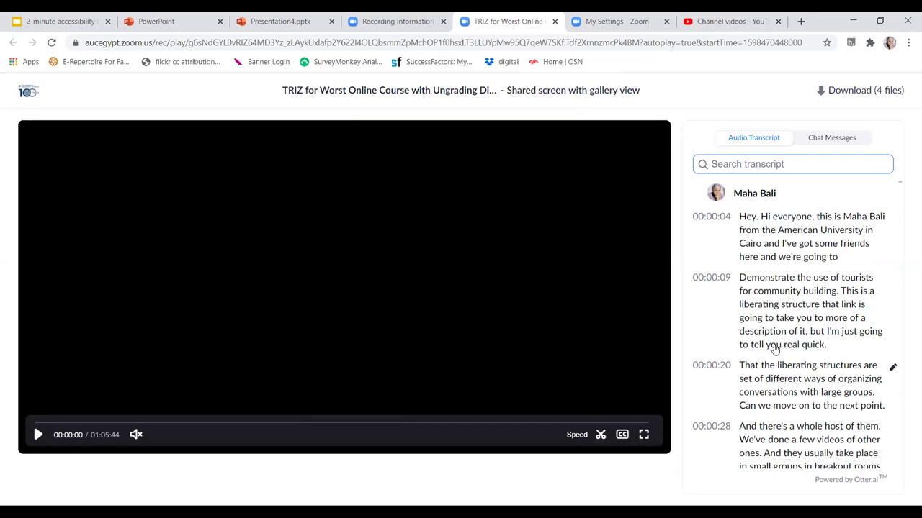
# Turn on subtitles, then play the recording and pause it at 00:00:10 to check the captions.
pyautogui.click(623, 436)
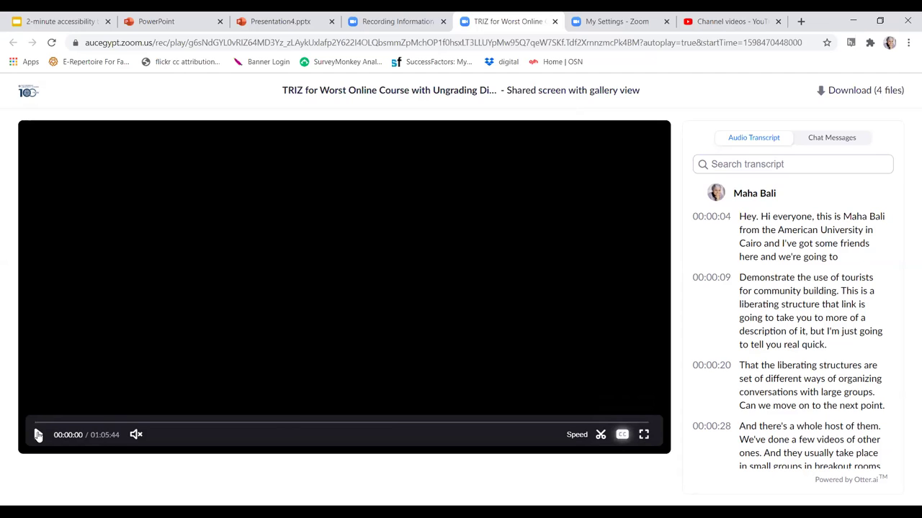
pyautogui.click(38, 435)
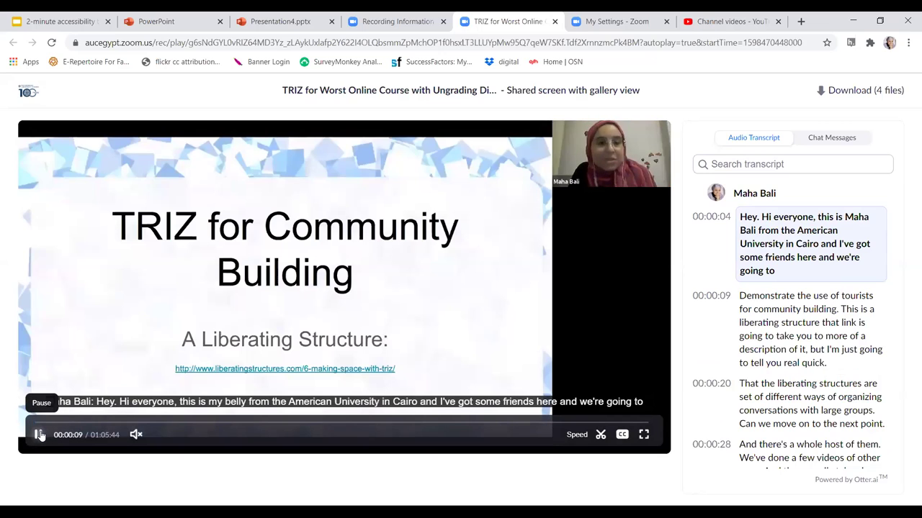
pyautogui.click(40, 435)
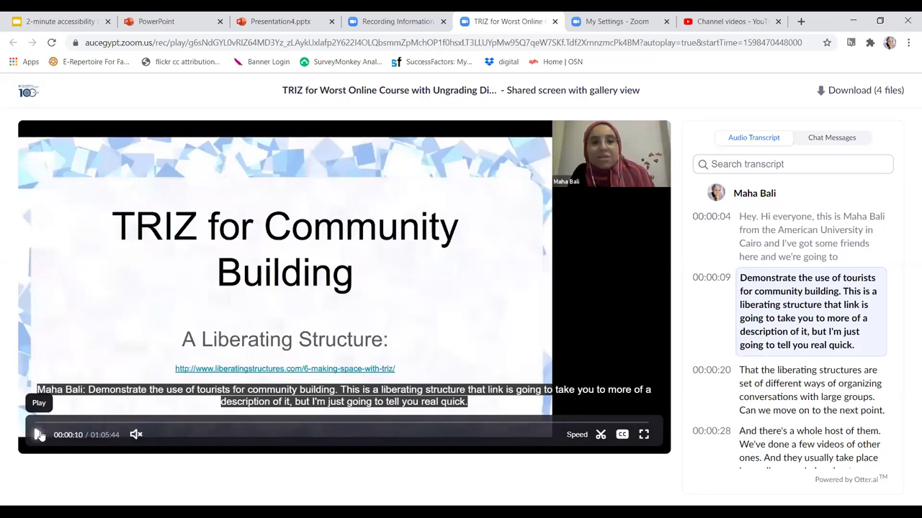
# Close both Zoom tabs and switch to the YouTube Studio channel videos page.
pyautogui.click(554, 22)
pyautogui.click(555, 22)
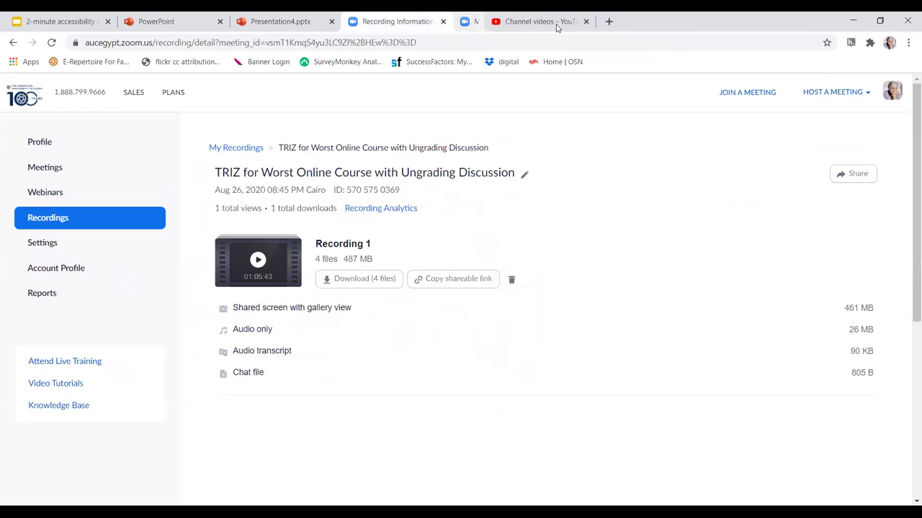
pyautogui.click(502, 23)
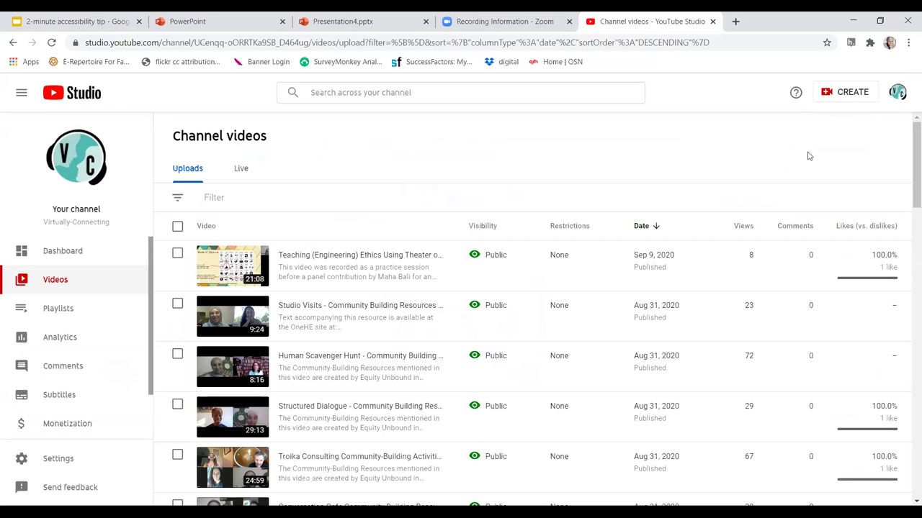
# Open CREATE > Upload videos, then close the upload dialog.
pyautogui.click(839, 95)
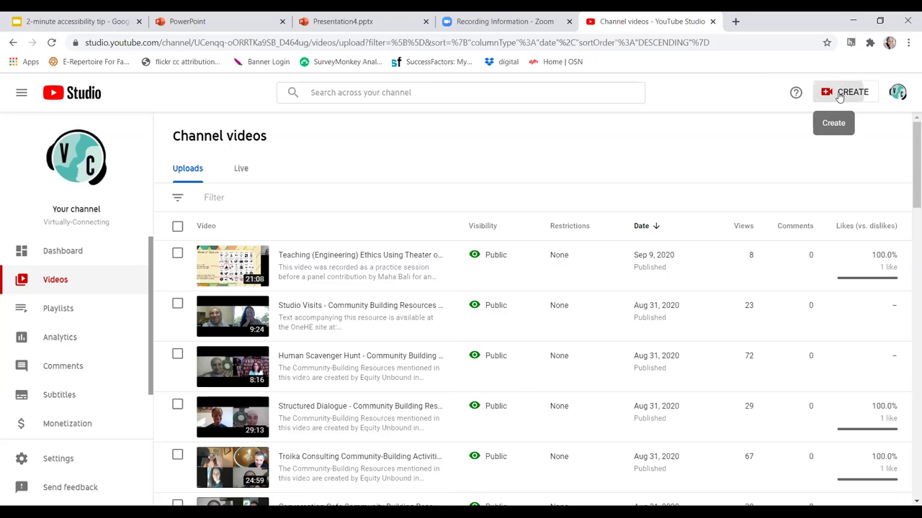
pyautogui.click(833, 120)
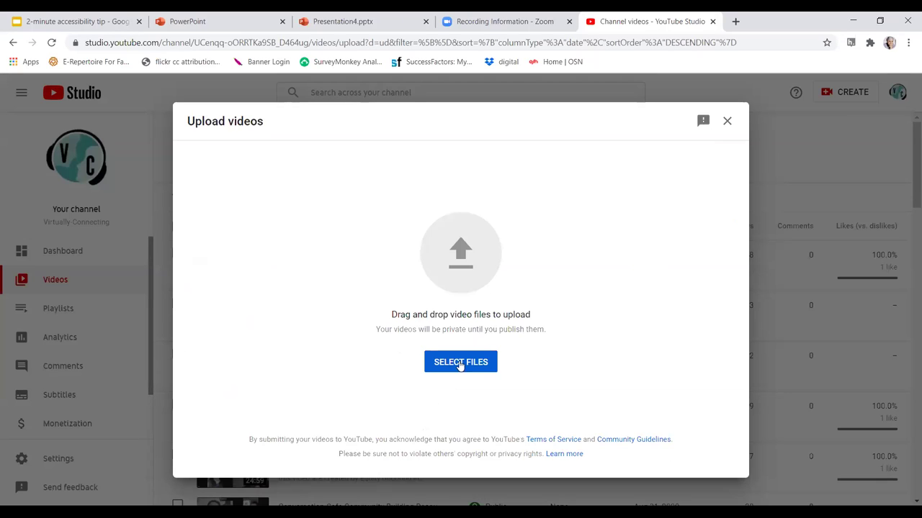
pyautogui.click(723, 129)
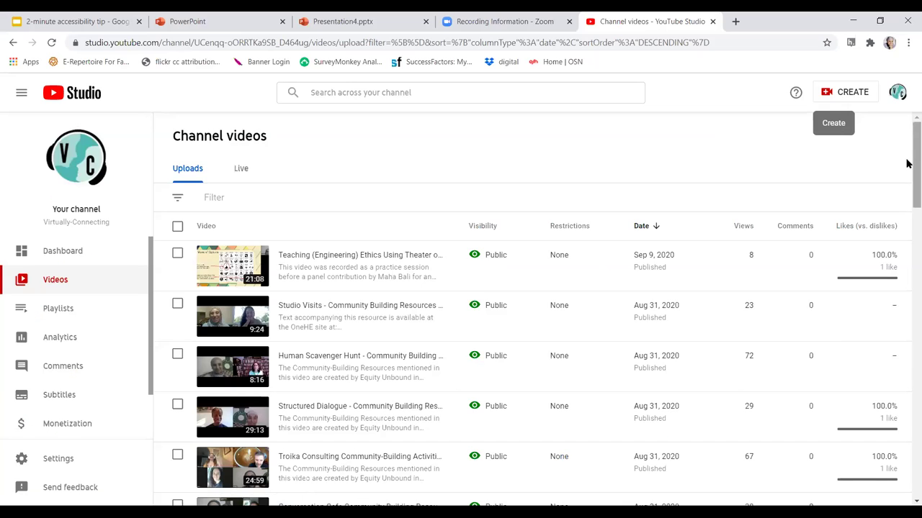
# Open the Subtitles page of the Studio Visits video to reach its English (Automatic) track.
pyautogui.moveTo(909, 160)
pyautogui.mouseDown()
pyautogui.moveTo(909, 193)
pyautogui.moveTo(908, 162)
pyautogui.mouseUp()
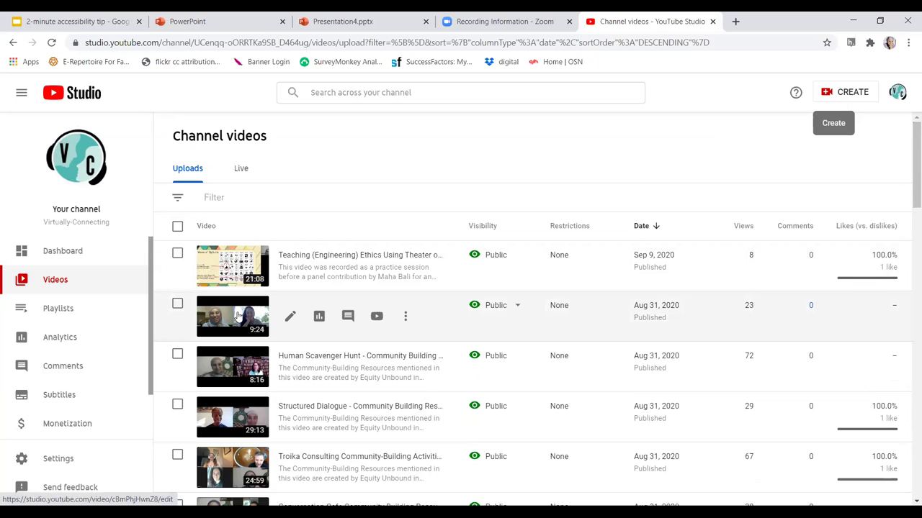
pyautogui.click(237, 315)
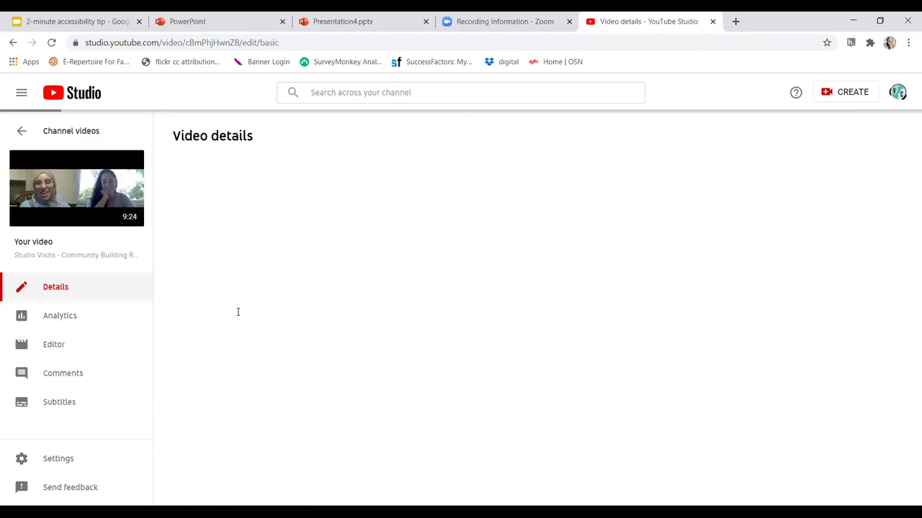
pyautogui.click(56, 400)
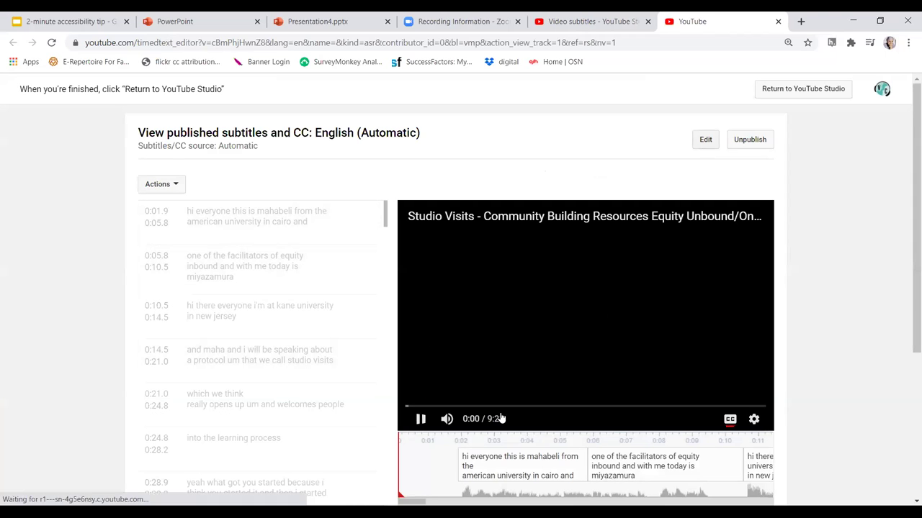
# Mute the player and briefly play and pause the video.
pyautogui.click(446, 419)
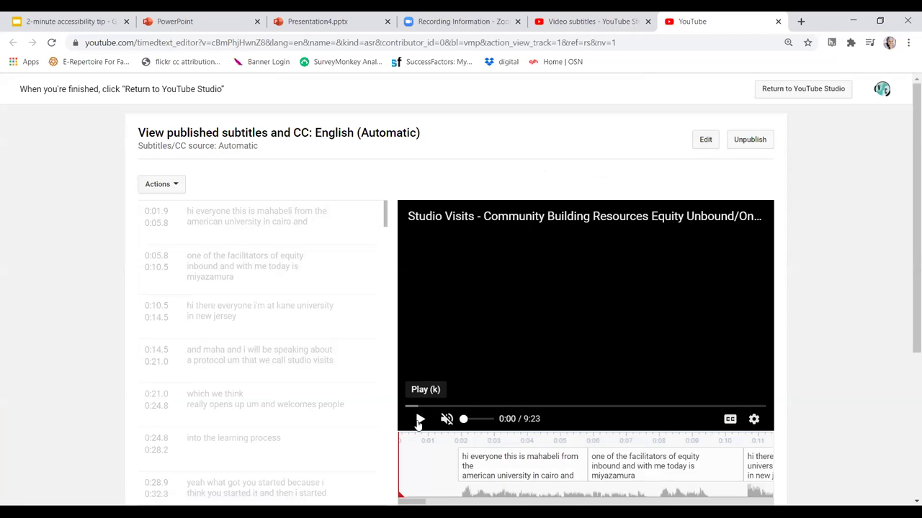
pyautogui.click(419, 420)
pyautogui.click(419, 420)
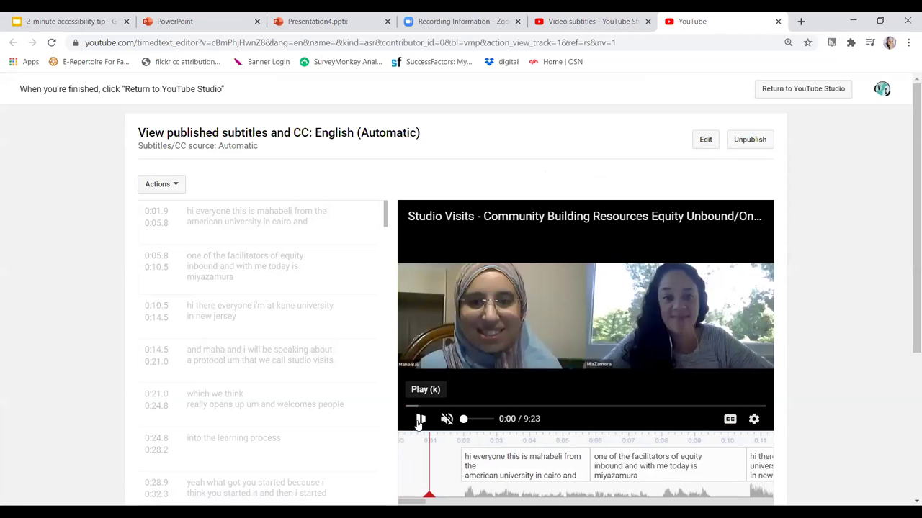
# Edit the first caption to capitalise 'American', 'University' and 'Cairo'.
pyautogui.click(703, 142)
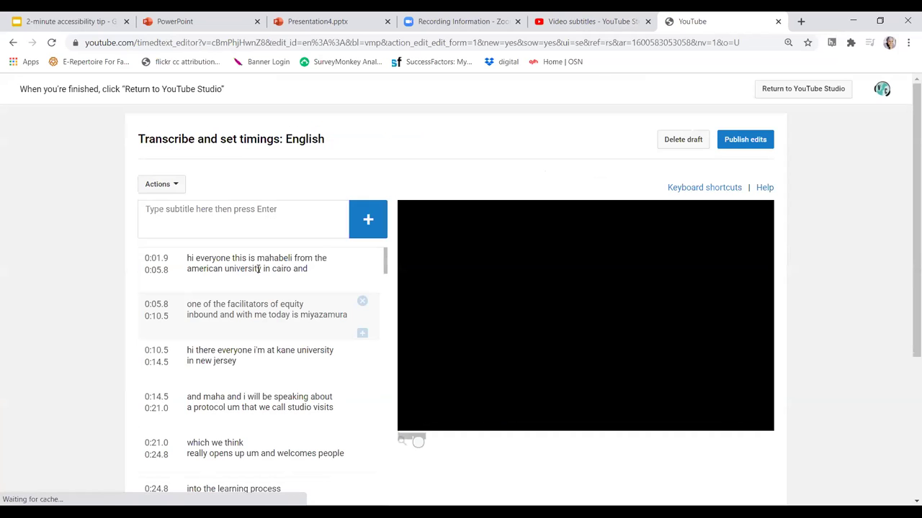
pyautogui.click(189, 268)
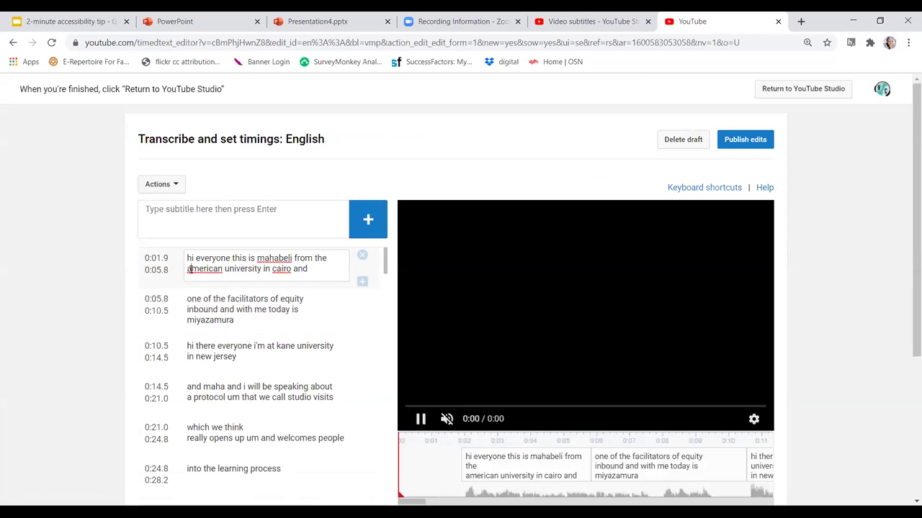
pyautogui.press('Delete')
pyautogui.write('A')
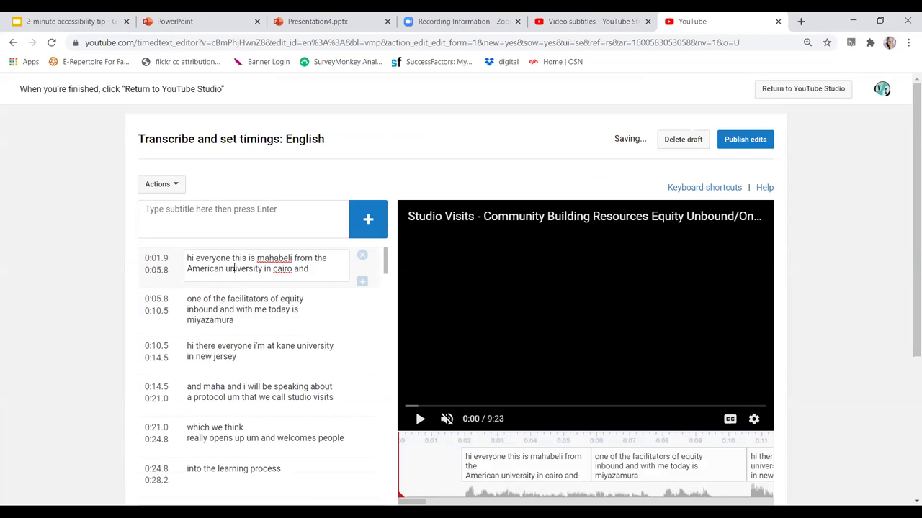
pyautogui.press('Delete')
pyautogui.write('U')
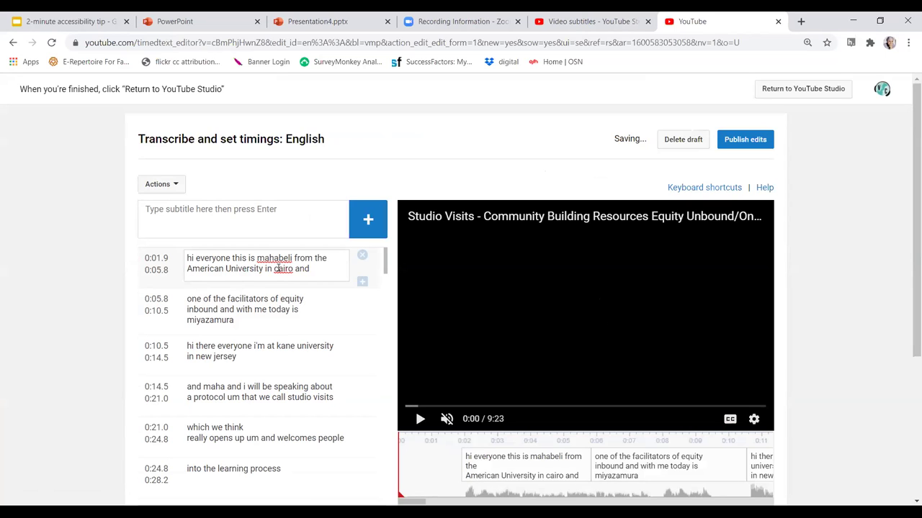
pyautogui.click(276, 268)
pyautogui.press('Delete')
pyautogui.write('C')
pyautogui.press('BackSpace')
pyautogui.write('C')
# Fix the speaker's name capitalisation and spacing, then publish, overwriting the English subtitles.
pyautogui.click(262, 258)
pyautogui.press('BackSpace')
pyautogui.write('M')
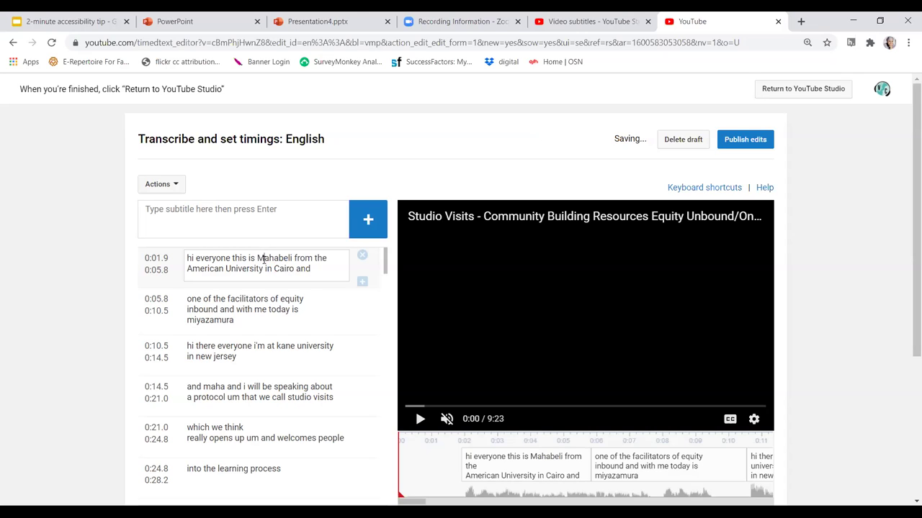
pyautogui.press('BackSpace')
pyautogui.write('Ba')
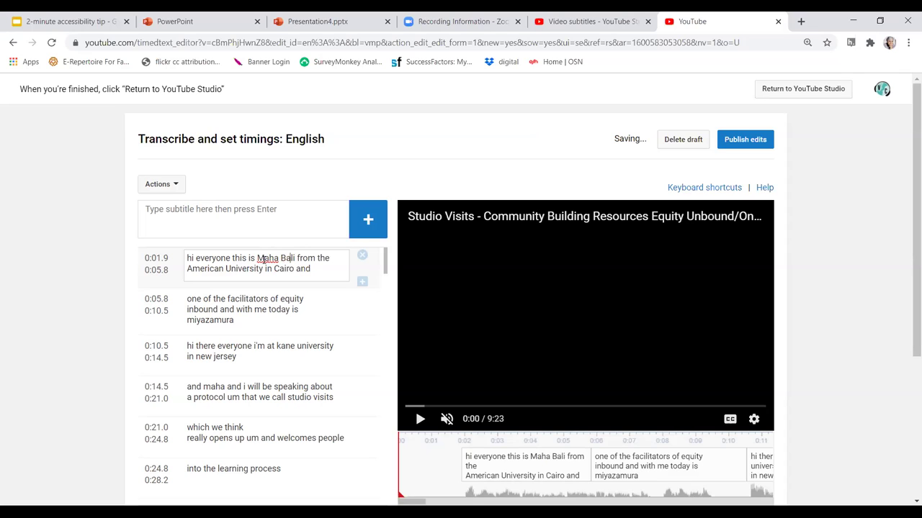
pyautogui.click(731, 141)
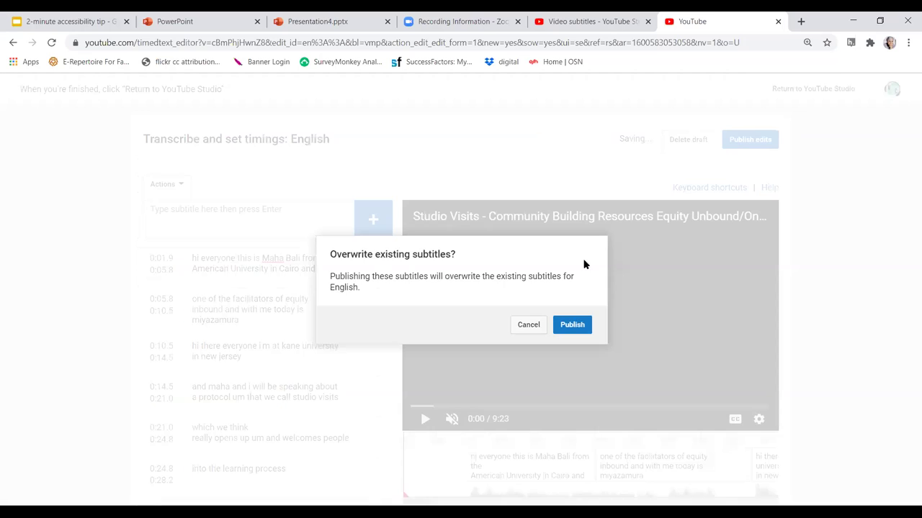
pyautogui.click(572, 325)
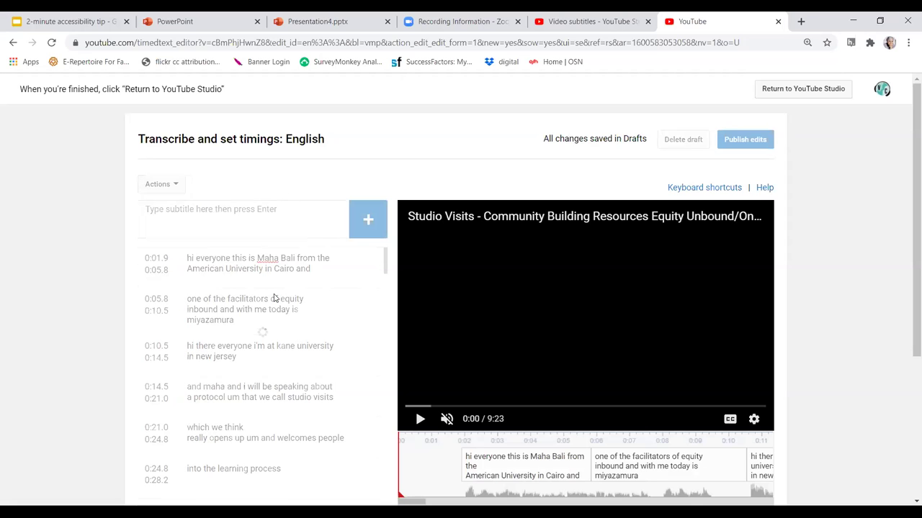